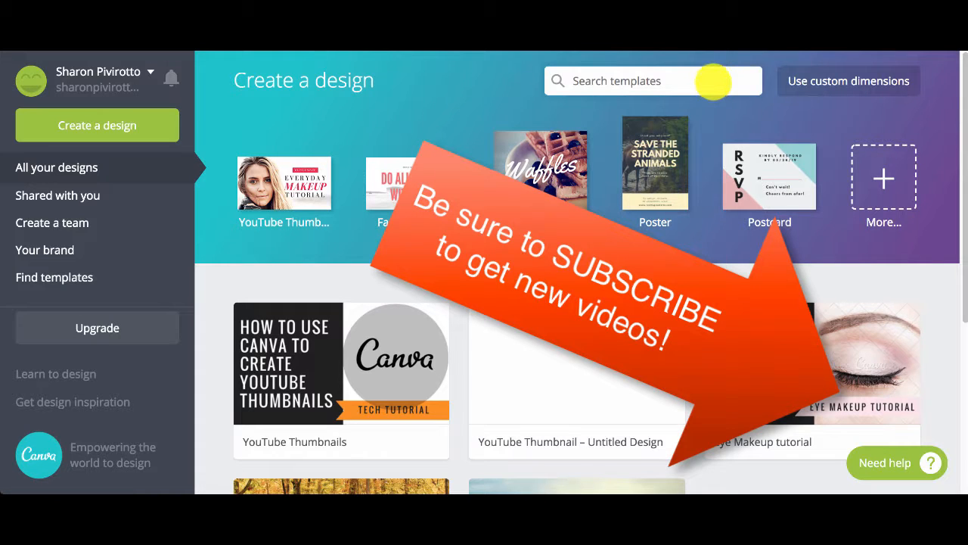
# - Search the templates for "youtu" and create a new YouTube Channel Art design
pyautogui.click(714, 82)
pyautogui.write('youtu')
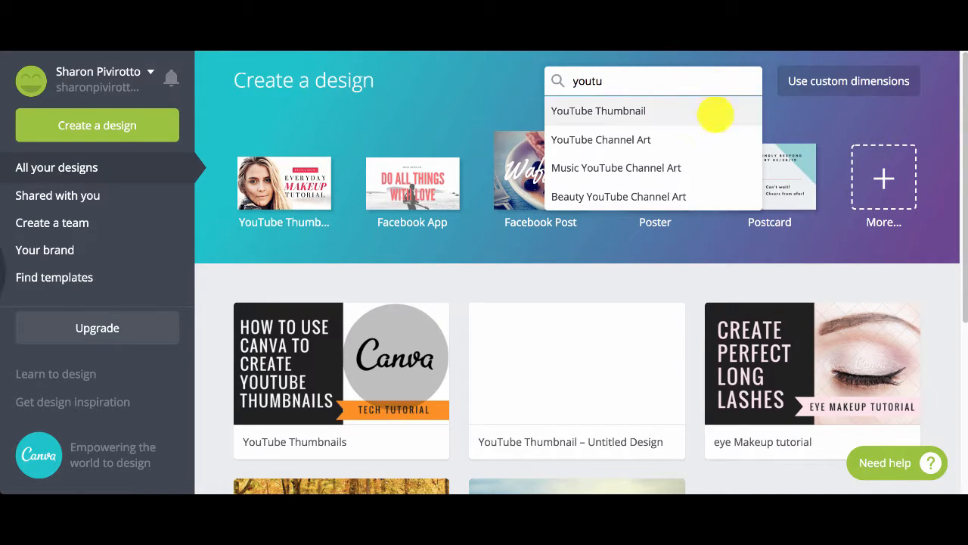
pyautogui.click(707, 136)
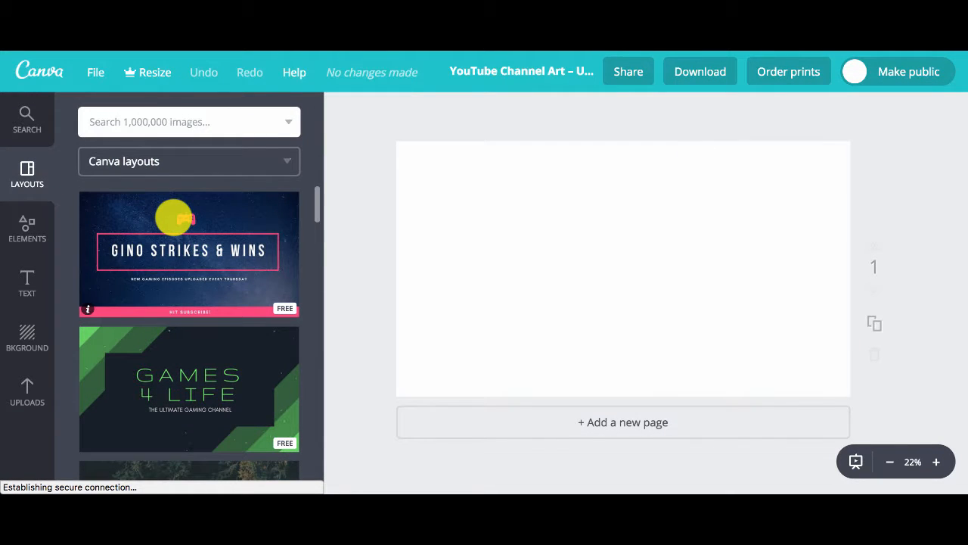
# - Browse the channel art layouts and apply the free #FABFASHION layout to the blank page
pyautogui.scroll(-3, 174, 218)
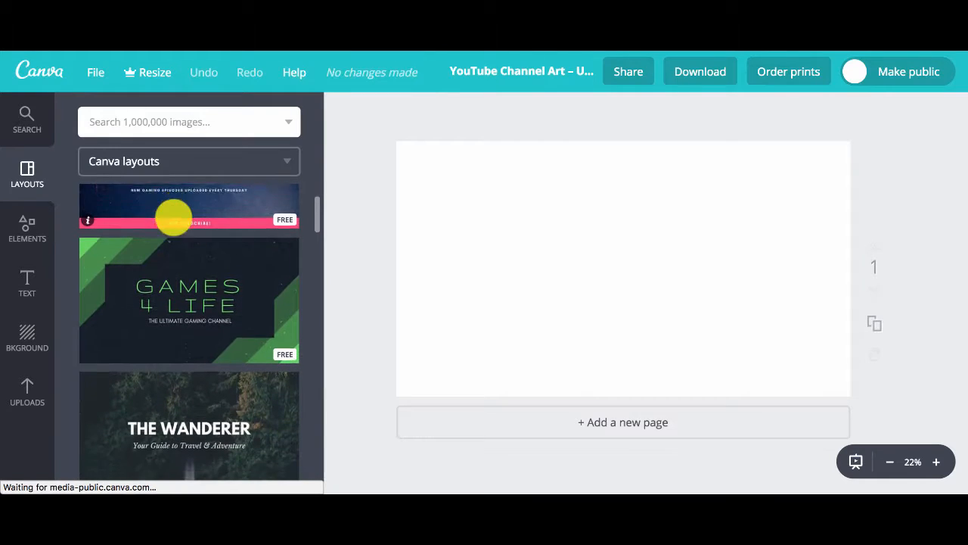
pyautogui.scroll(-2, 174, 218)
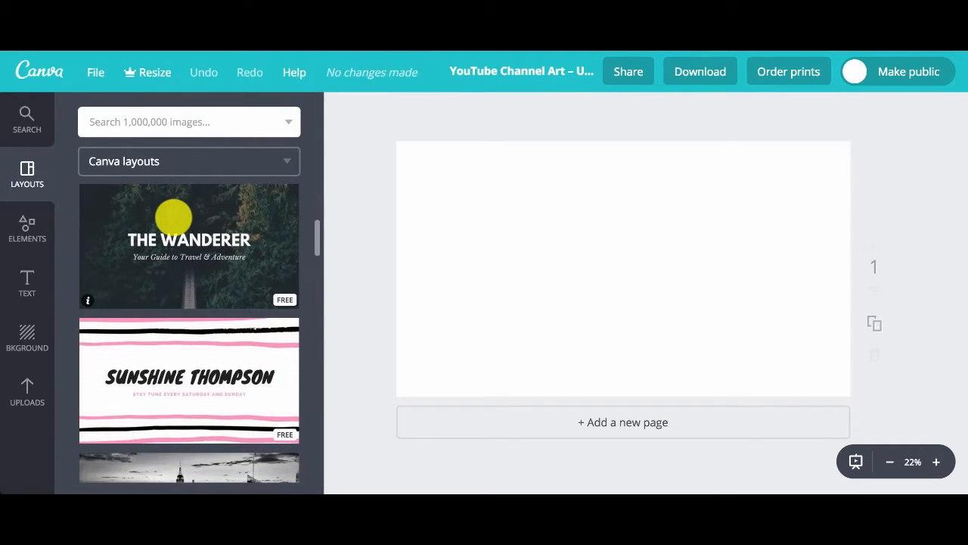
pyautogui.scroll(-2, 174, 217)
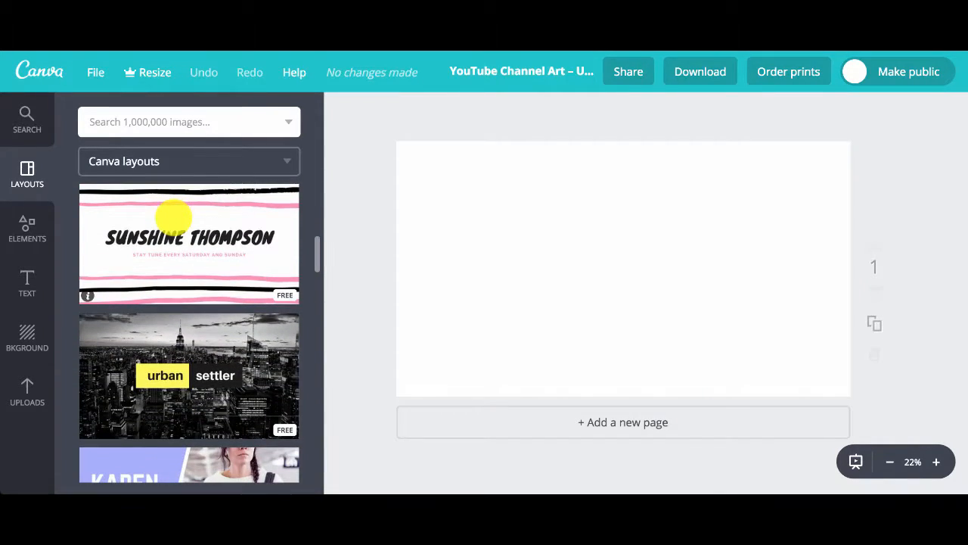
pyautogui.scroll(-3, 174, 217)
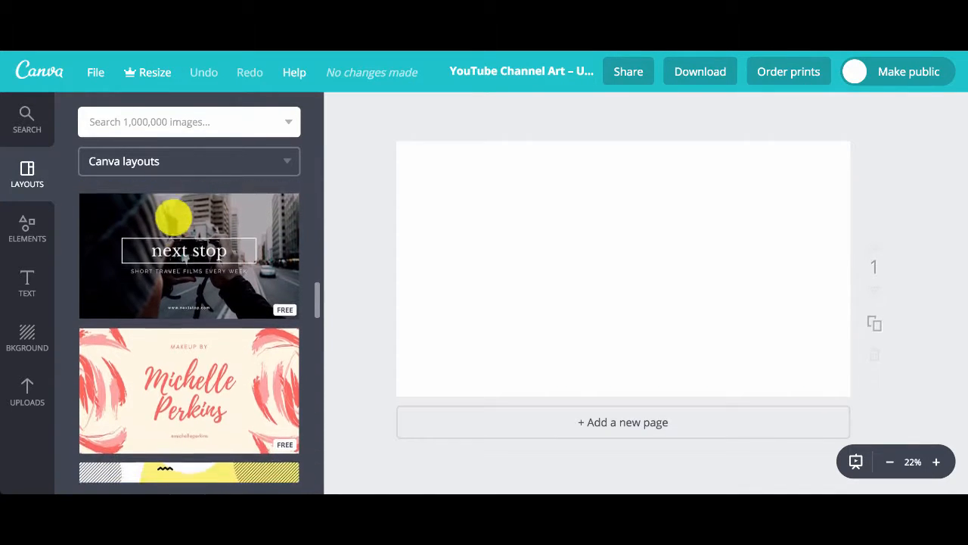
pyautogui.scroll(-1, 174, 217)
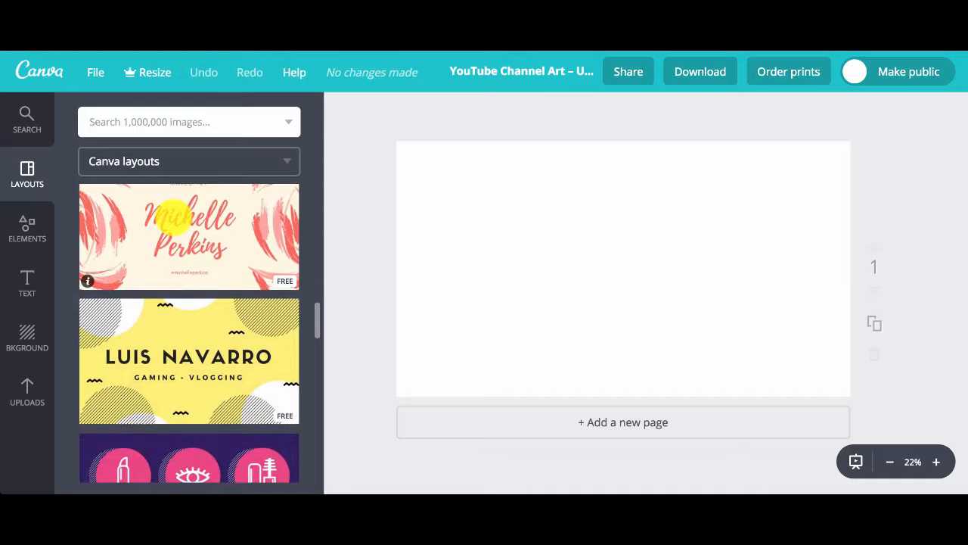
pyautogui.scroll(-4, 174, 217)
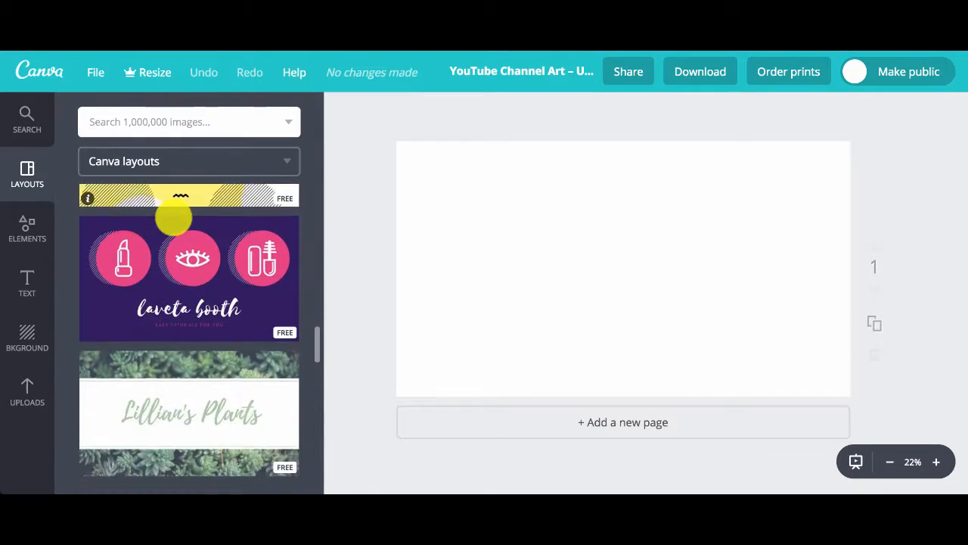
pyautogui.scroll(-5, 174, 217)
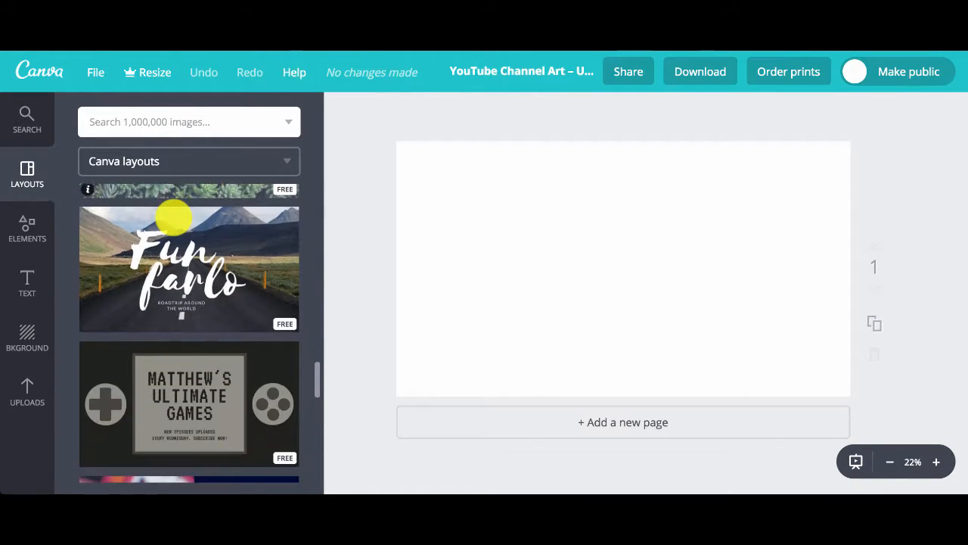
pyautogui.scroll(-5, 174, 217)
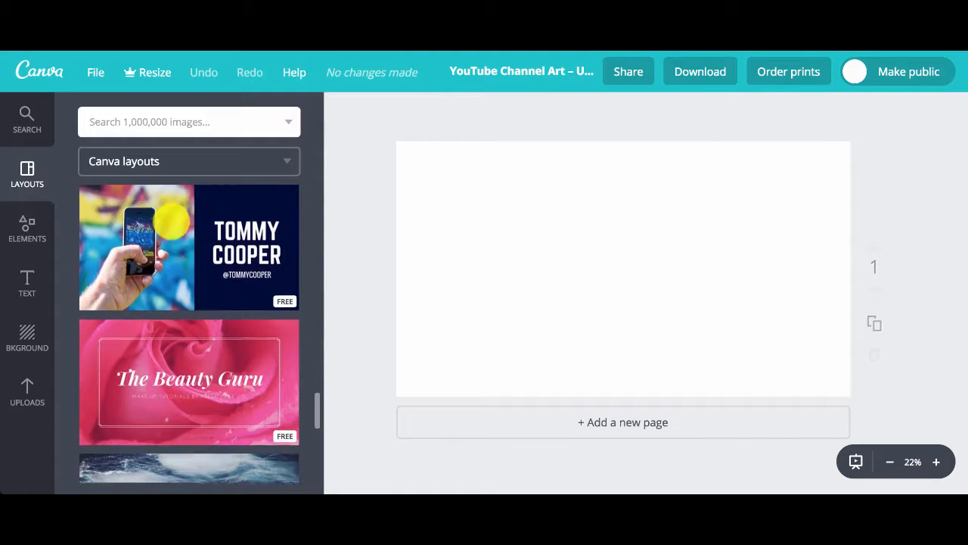
pyautogui.scroll(-5, 173, 219)
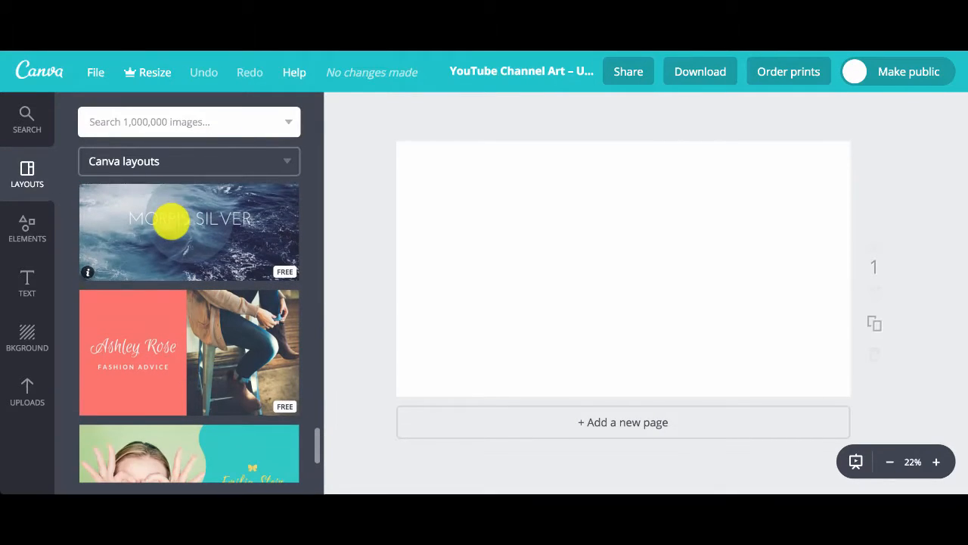
pyautogui.scroll(-2, 171, 221)
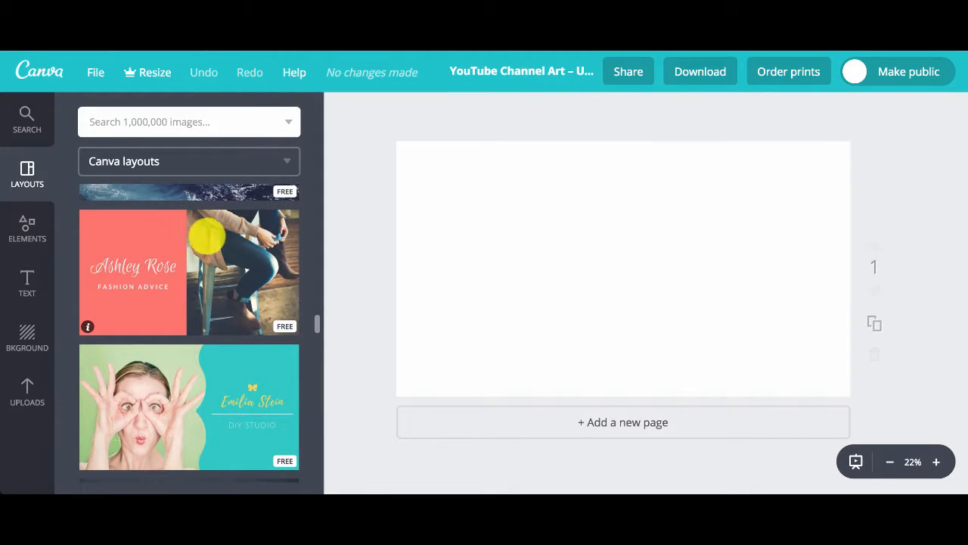
pyautogui.scroll(-6, 206, 236)
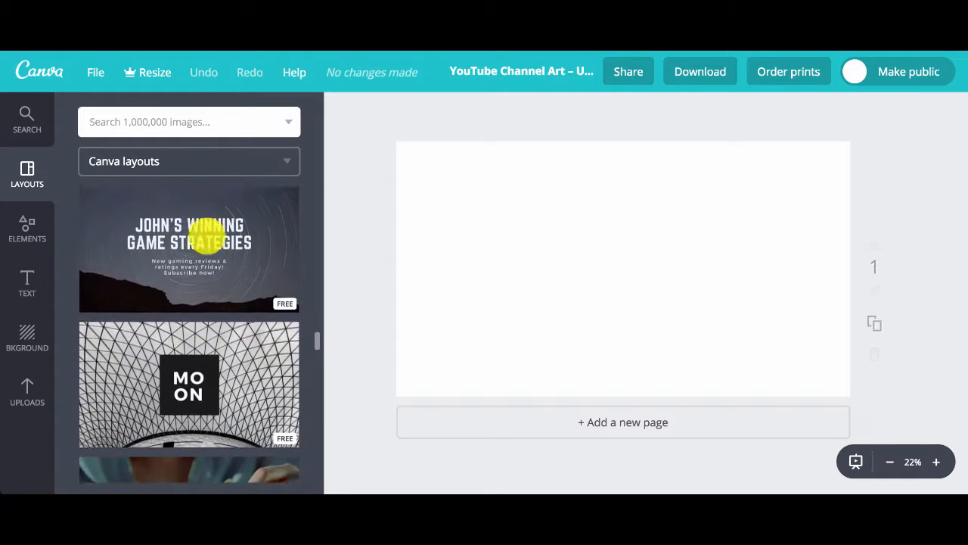
pyautogui.scroll(-3, 209, 238)
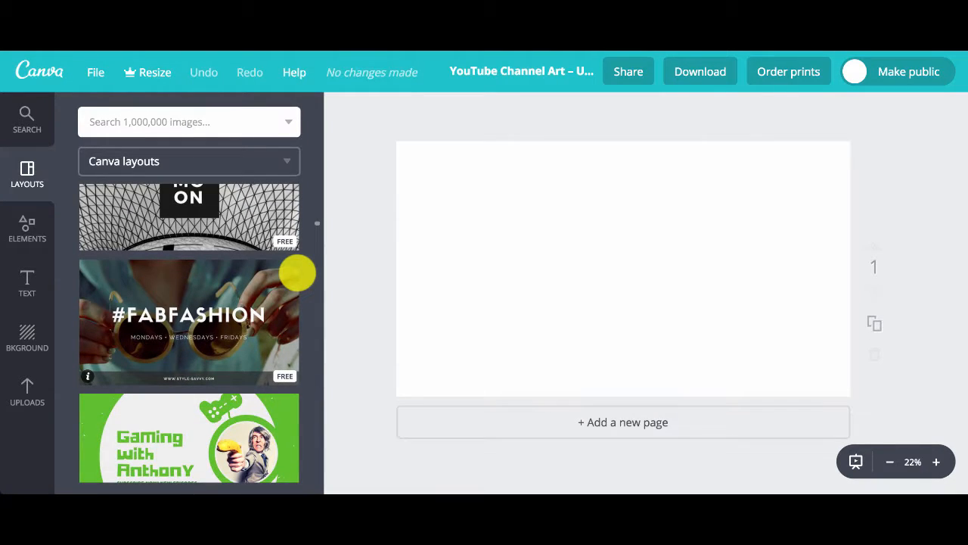
pyautogui.scroll(3, 297, 274)
pyautogui.scroll(-2, 298, 274)
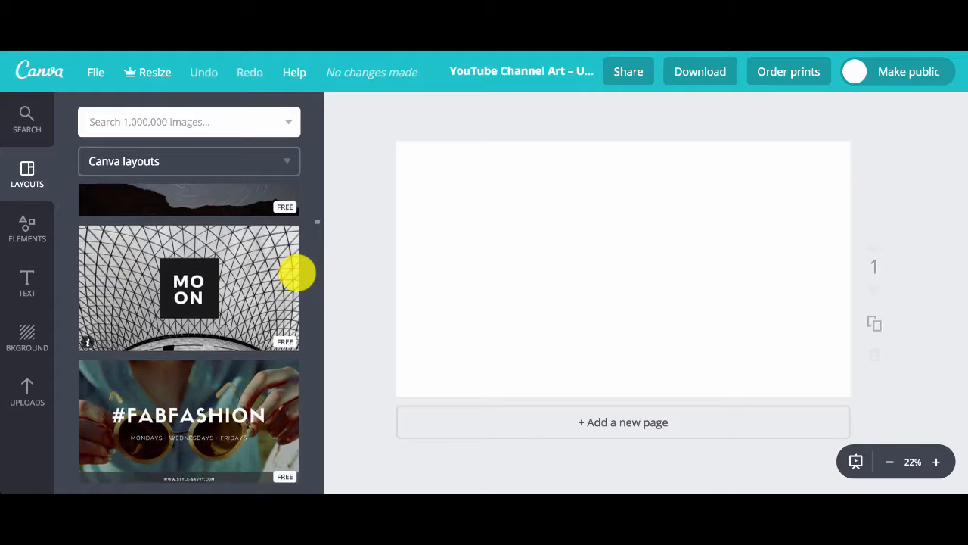
pyautogui.scroll(-1, 298, 274)
pyautogui.click(252, 298)
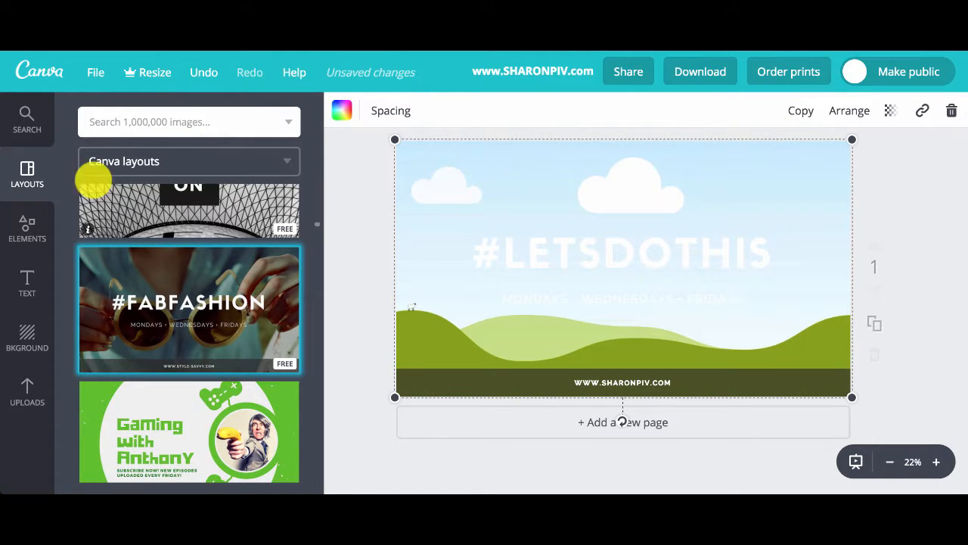
# - Look through the background options and search the image library for "road"
pyautogui.click(29, 331)
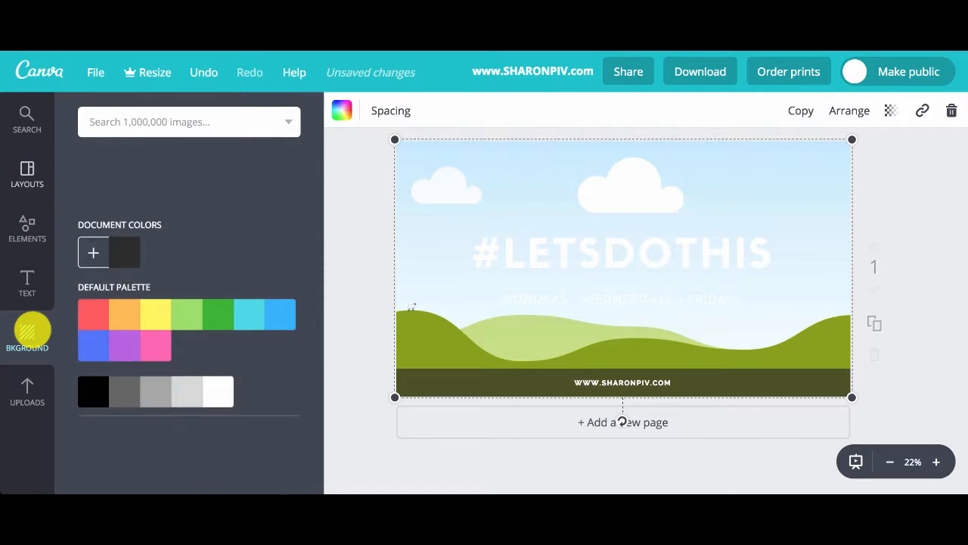
pyautogui.scroll(-3, 208, 265)
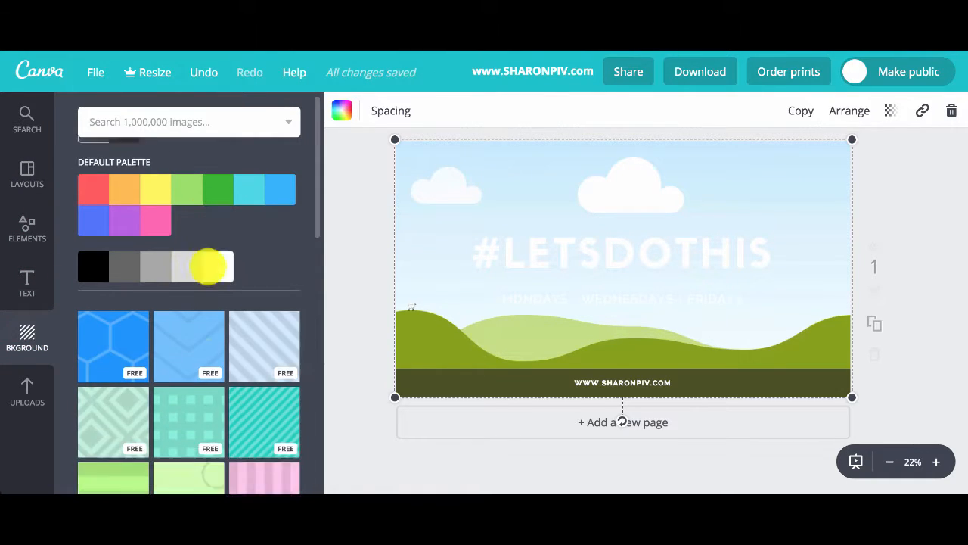
pyautogui.scroll(3, 207, 266)
pyautogui.click(227, 121)
pyautogui.write('road')
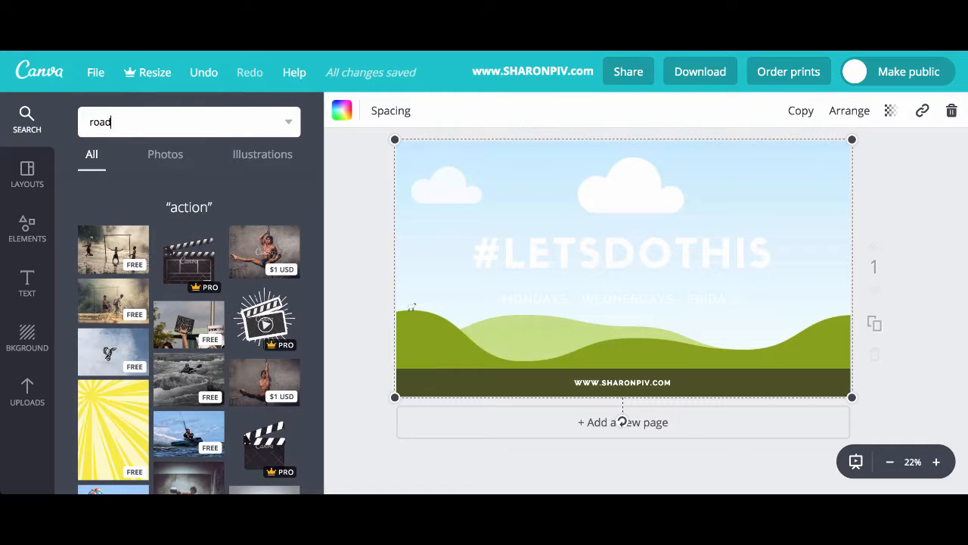
pyautogui.press('Return')
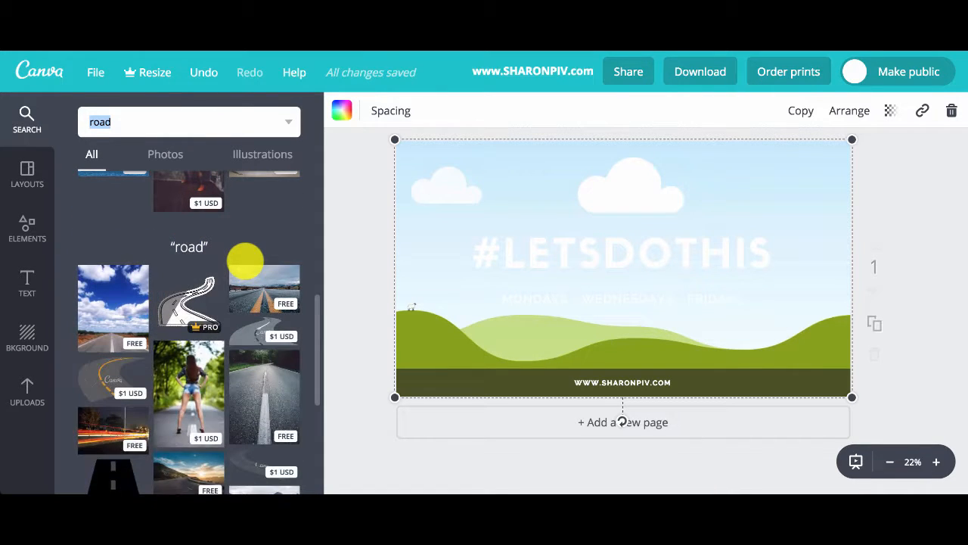
# - Add the free photo of a straight desert road with distant mountains and make it fill the page background
pyautogui.scroll(-3, 250, 273)
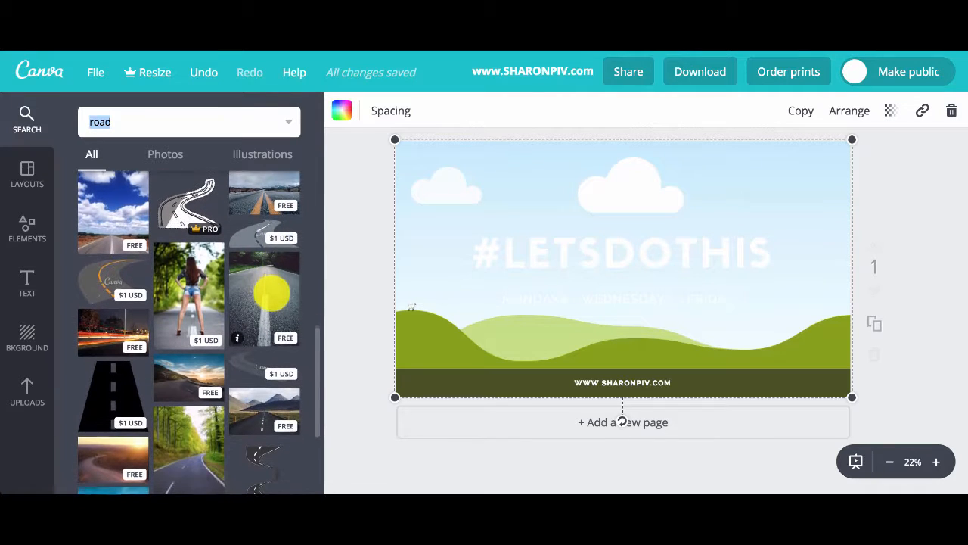
pyautogui.scroll(-4, 272, 296)
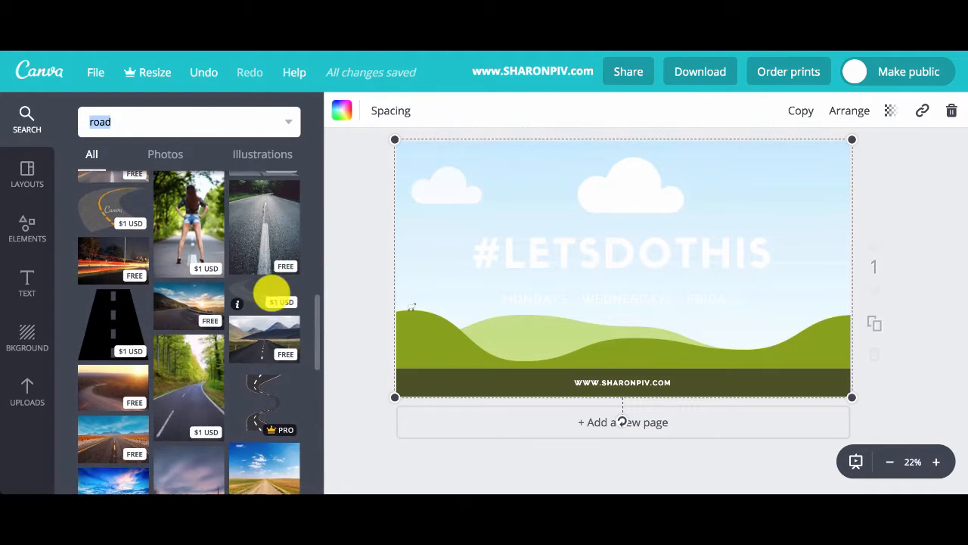
pyautogui.scroll(-2, 271, 294)
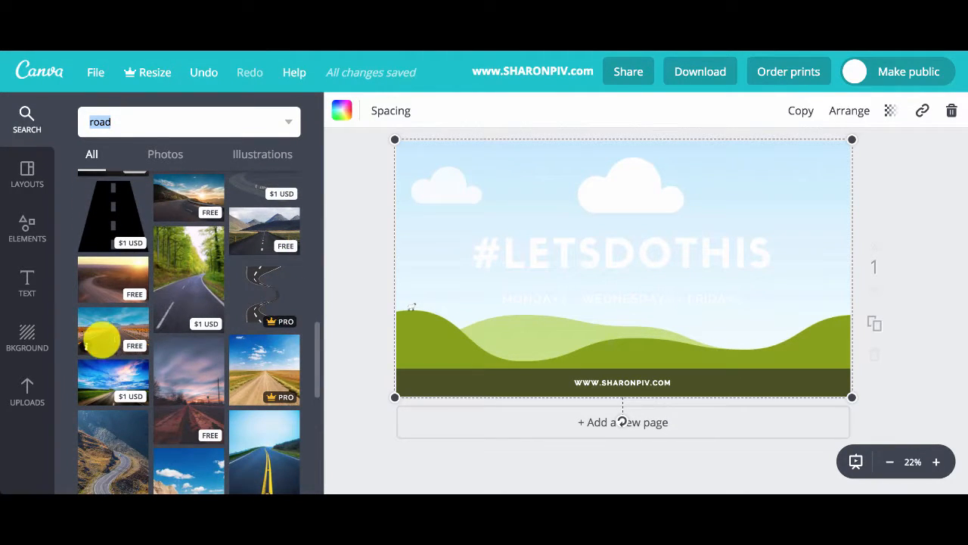
pyautogui.click(103, 330)
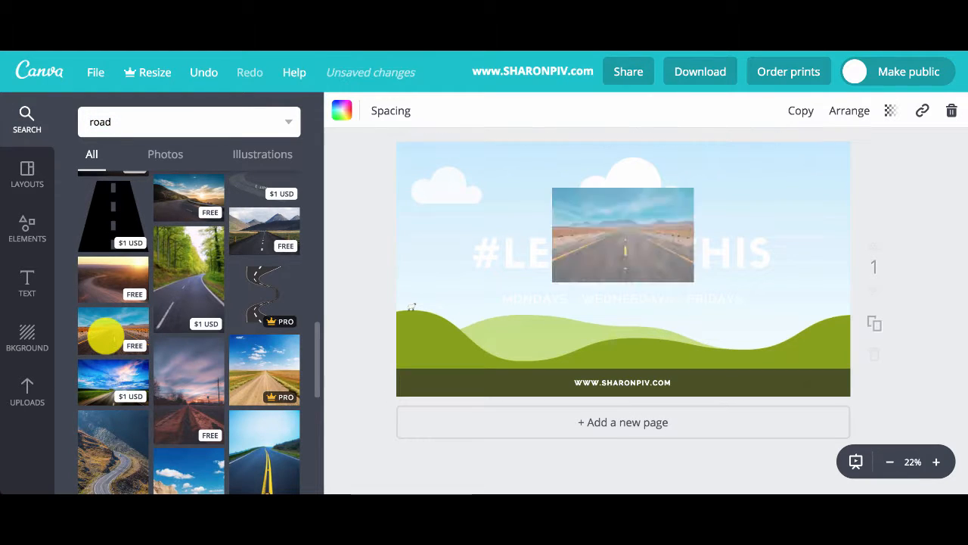
pyautogui.moveTo(591, 272); pyautogui.dragTo(424, 378)
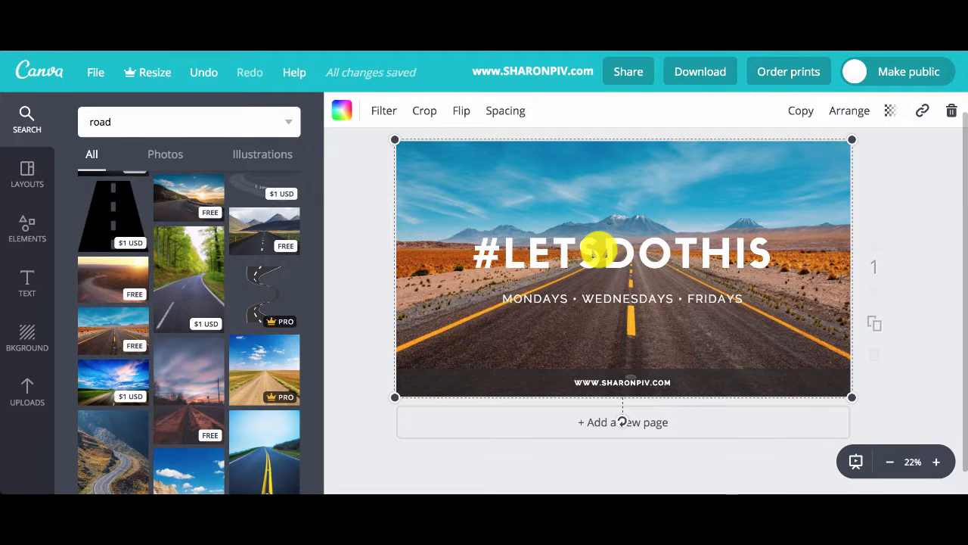
# - Replace the #LETSDOTHIS headline with "THE WAY TO GET STARTED IS TO QUIT TALKING AND BEGIN DOING."
pyautogui.click(566, 253)
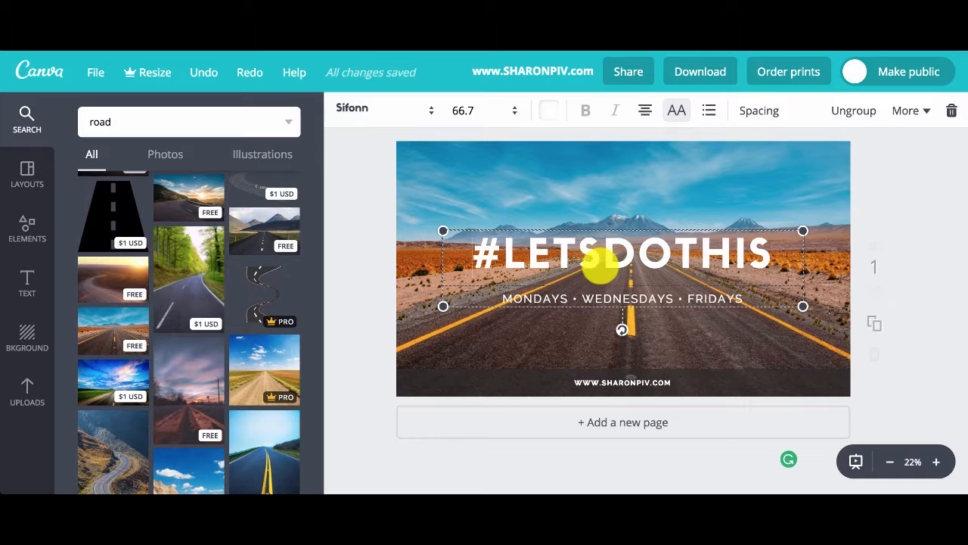
pyautogui.doubleClick(598, 255)
pyautogui.write('THE WAY TO GET')
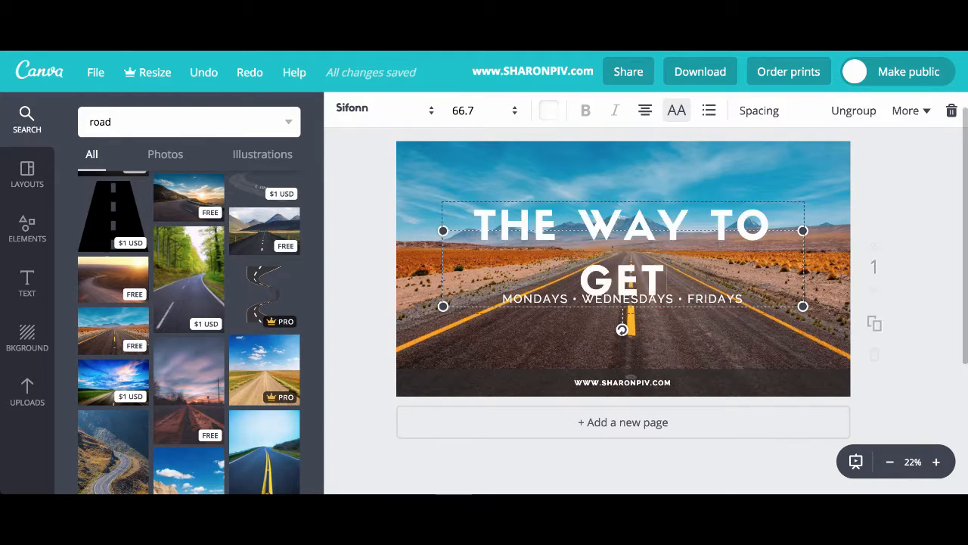
pyautogui.write(' STARTED IS TO QUIT TALKING AND BEGIN DOING.')
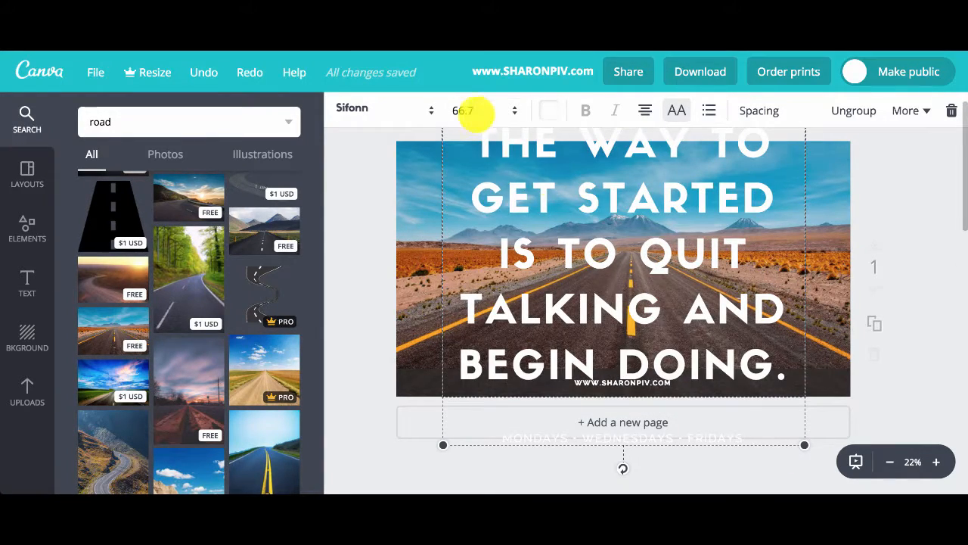
# - Reduce the quote's font size to 39.6 and move the text group slightly lower on the page
pyautogui.click(469, 110)
pyautogui.click(475, 215)
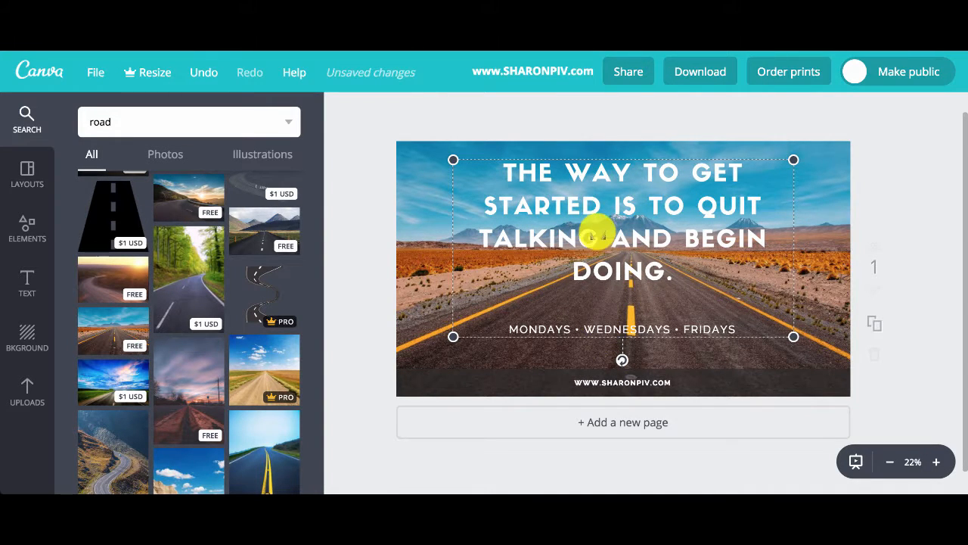
pyautogui.moveTo(595, 232); pyautogui.dragTo(594, 257)
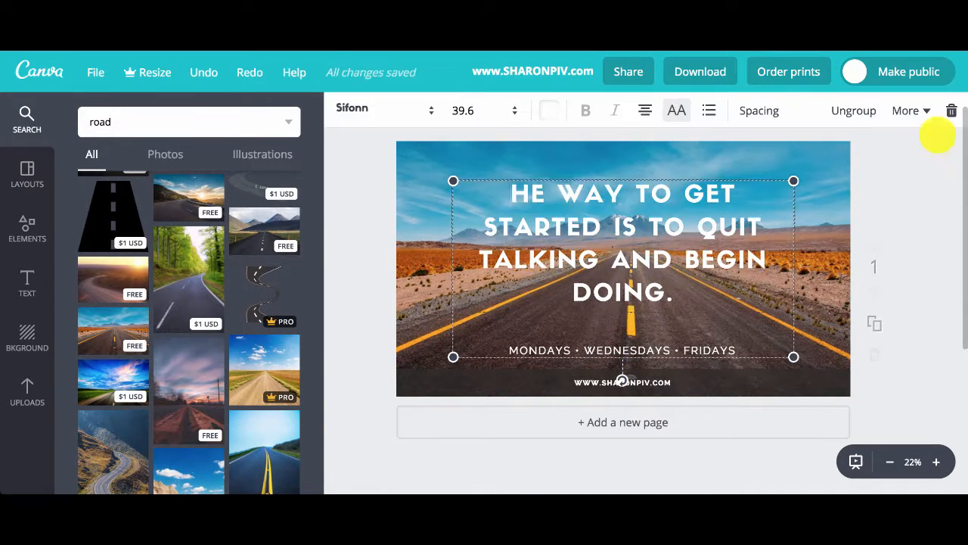
# - Delete only the quote element from the text group, keeping the smaller weekday line
pyautogui.click(951, 110)
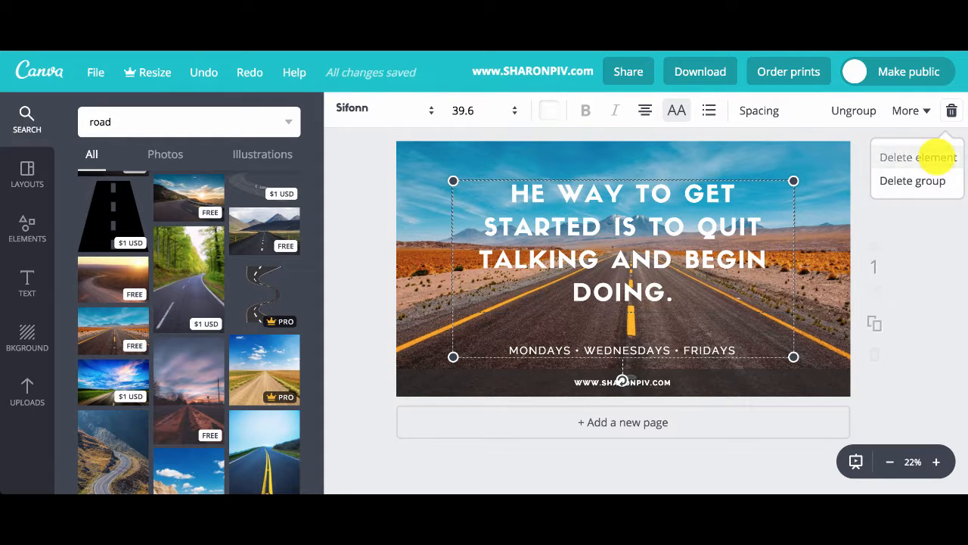
pyautogui.click(937, 156)
# - Replace the weekday line with "WALT DISNEY" in capitals and move it just above the dark footer strip
pyautogui.doubleClick(507, 205)
pyautogui.write('Walt')
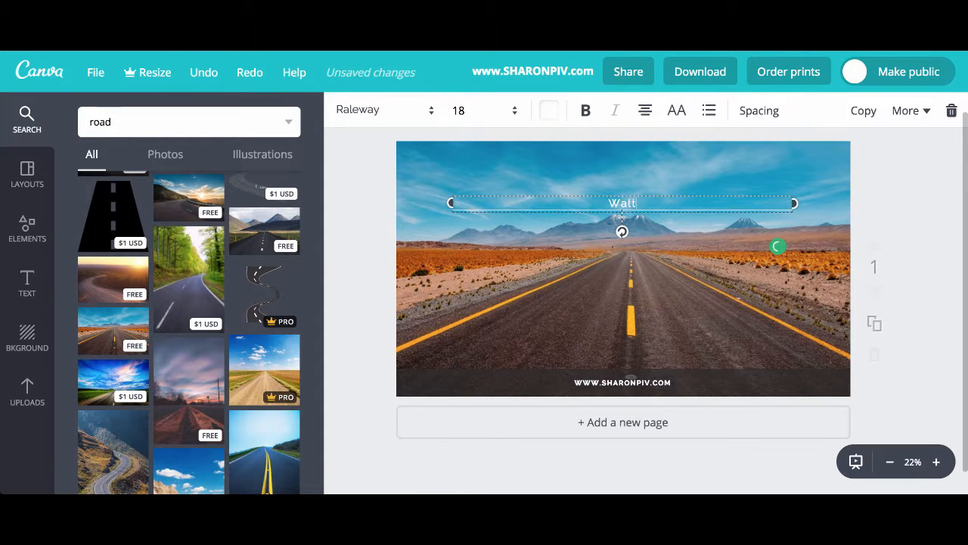
pyautogui.press('BackSpace')
pyautogui.press('BackSpace')
pyautogui.press('BackSpace')
pyautogui.press('BackSpace')
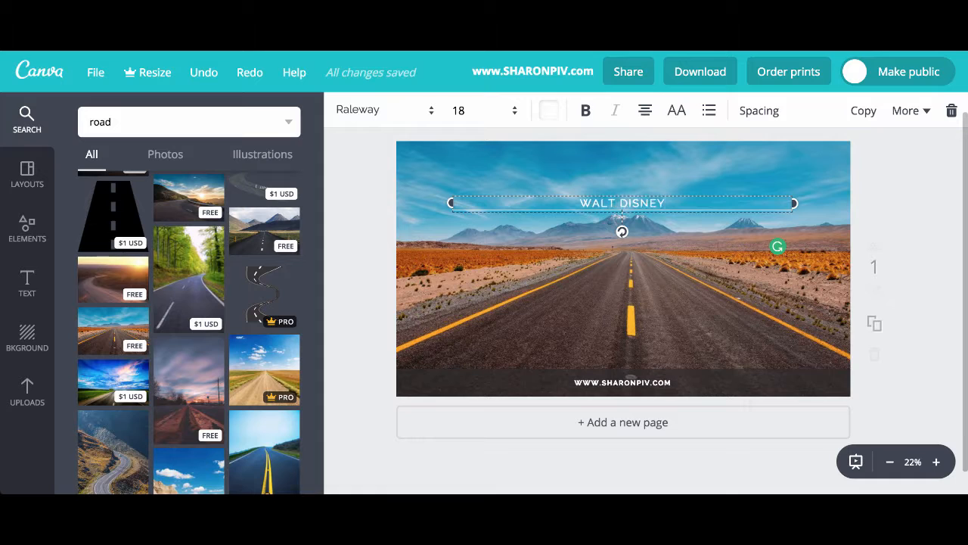
pyautogui.moveTo(646, 215); pyautogui.dragTo(660, 356)
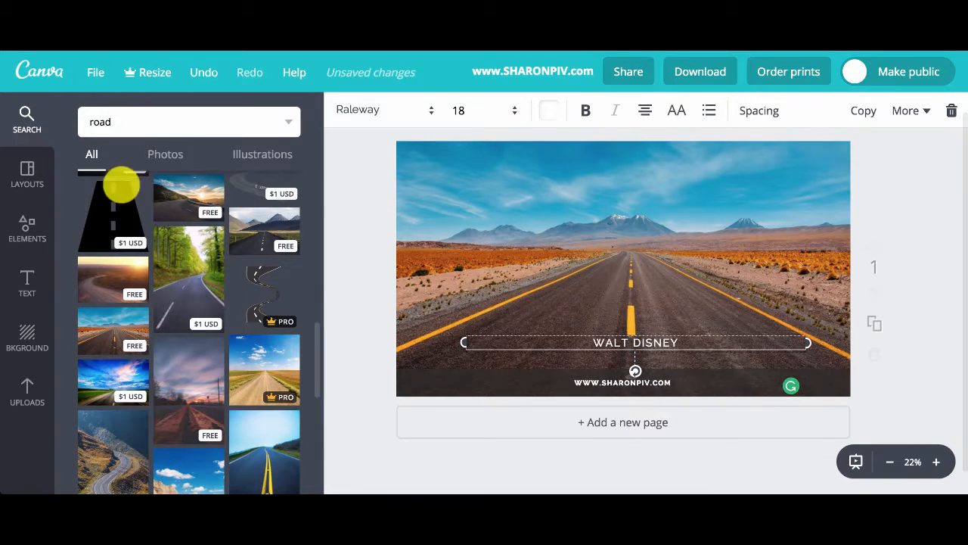
# - Add a heading over the road photo reading "The way to get started is to quit talking and begin doing." in quotation marks
pyautogui.click(41, 281)
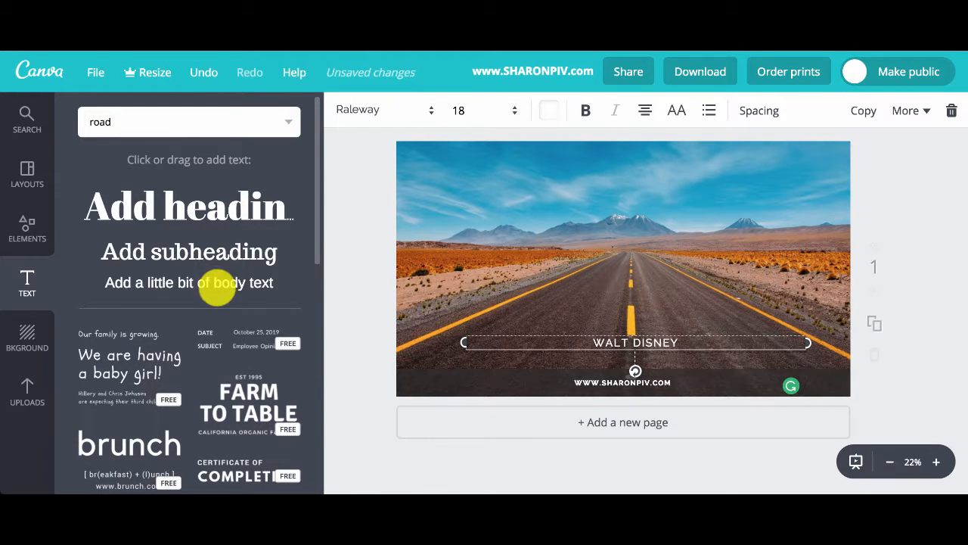
pyautogui.click(201, 212)
pyautogui.moveTo(645, 226); pyautogui.dragTo(638, 233)
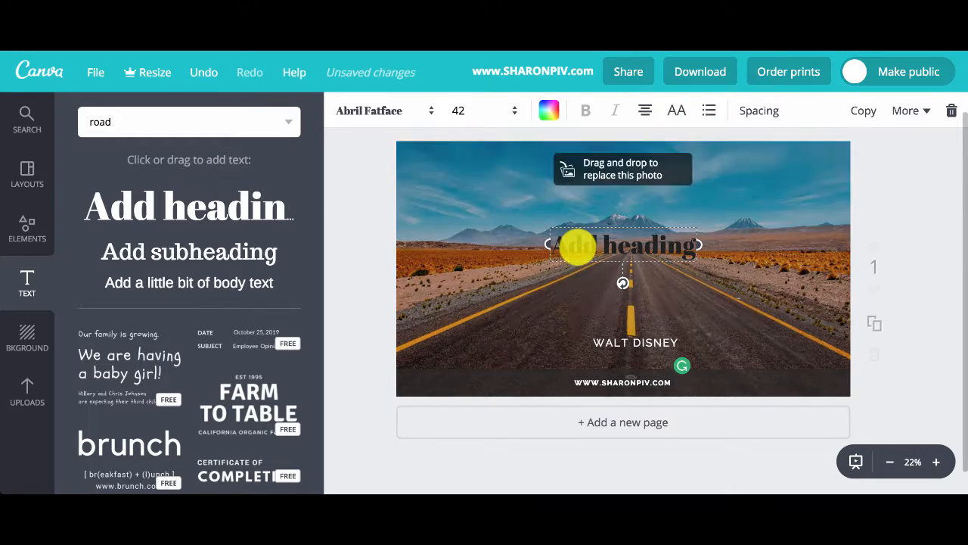
pyautogui.doubleClick(579, 240)
pyautogui.write('"The way to get started is to quit talking and begin doing."')
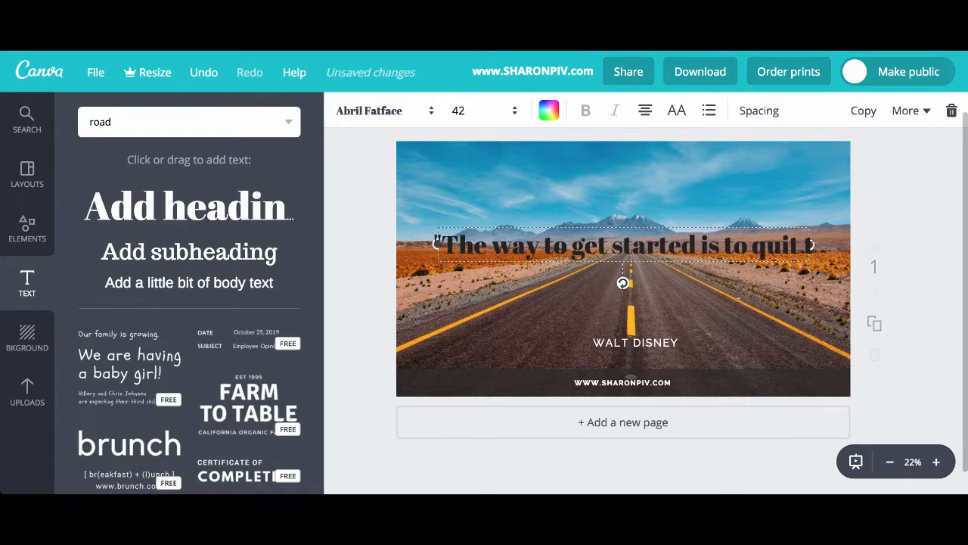
pyautogui.click(736, 324)
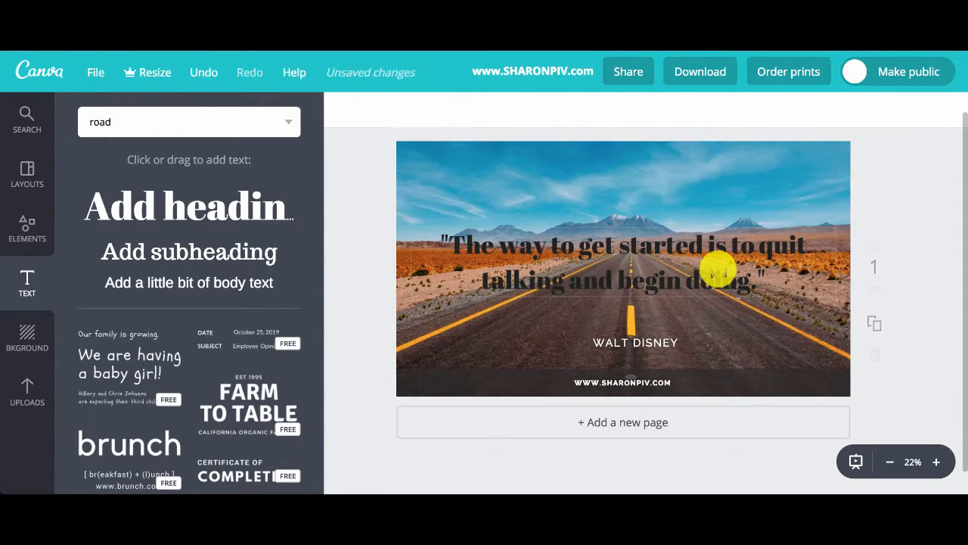
# - Format the quote in Bebas Neue, coloured white and bold
pyautogui.click(719, 268)
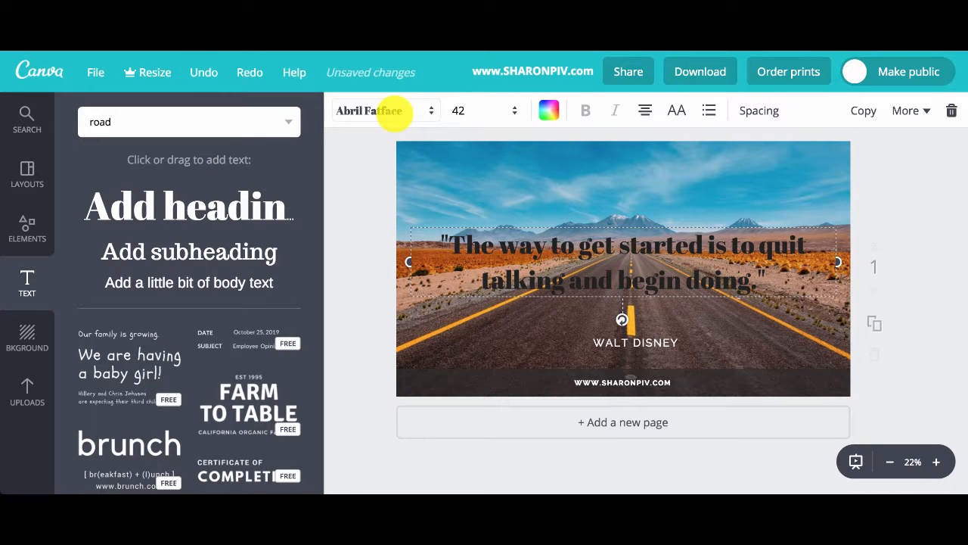
pyautogui.click(393, 112)
pyautogui.scroll(-3, 411, 318)
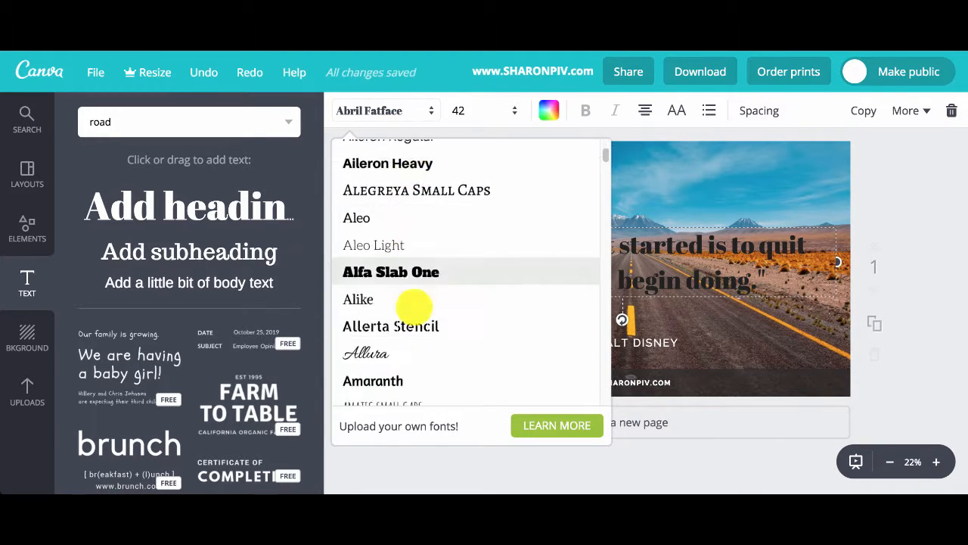
pyautogui.scroll(-5, 416, 310)
pyautogui.click(426, 309)
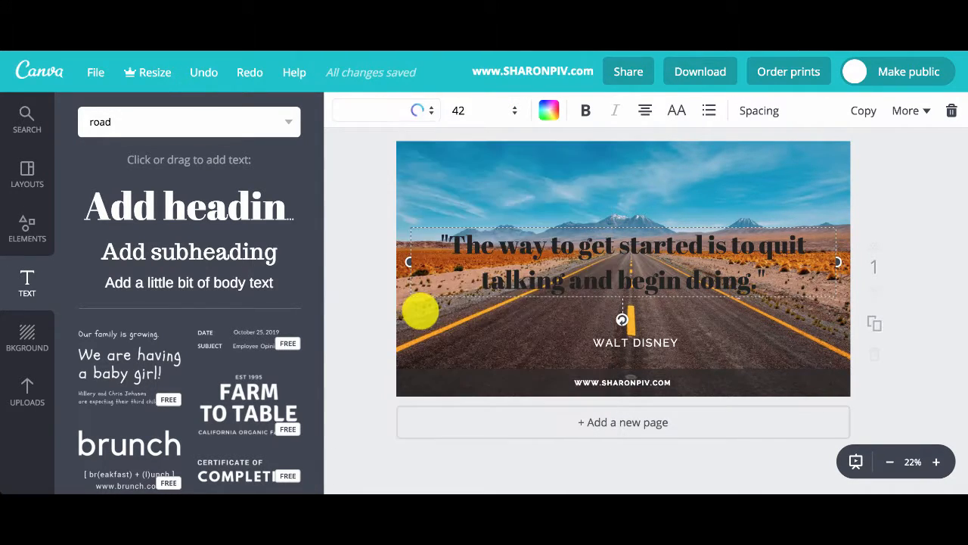
pyautogui.click(550, 110)
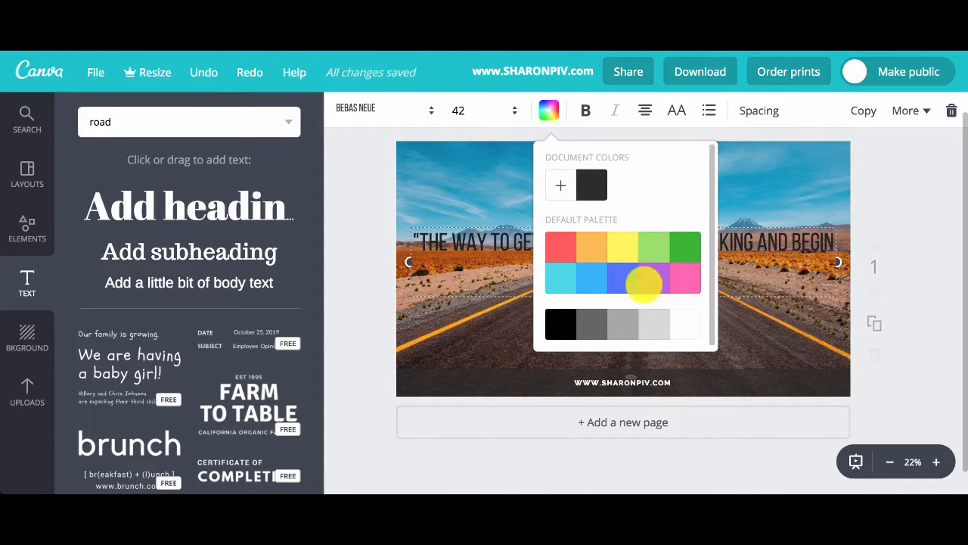
pyautogui.click(685, 324)
pyautogui.click(585, 110)
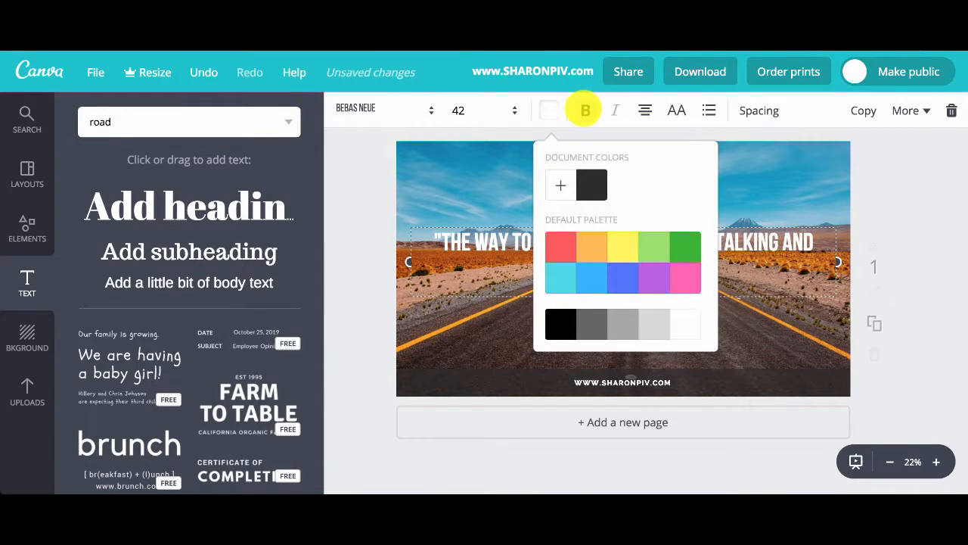
# - Move the quote up over the sky and mountains and place the WALT DISNEY line directly beneath it
pyautogui.moveTo(687, 216); pyautogui.dragTo(688, 180)
pyautogui.click(640, 337)
pyautogui.moveTo(640, 344); pyautogui.dragTo(638, 286)
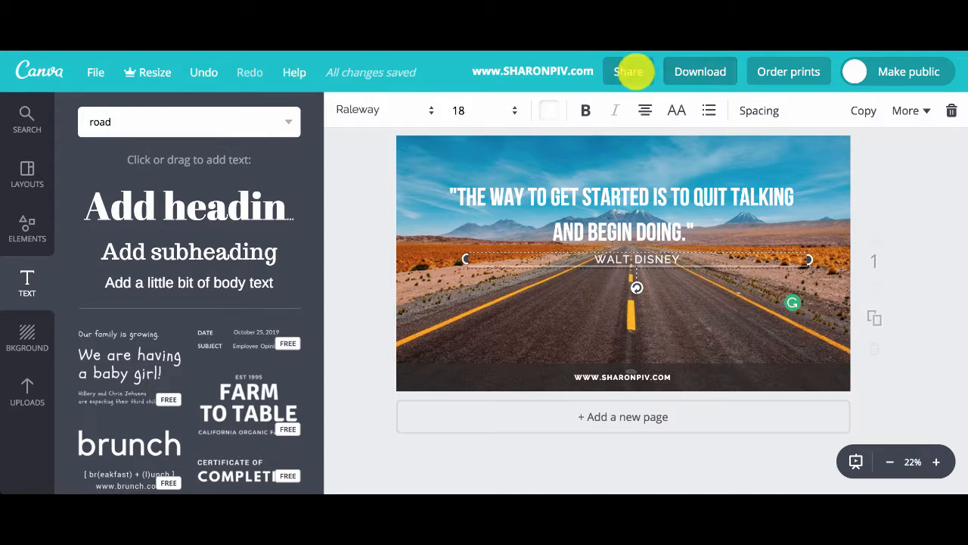
# - Download the channel art design as a PNG and dismiss the download message
pyautogui.click(701, 71)
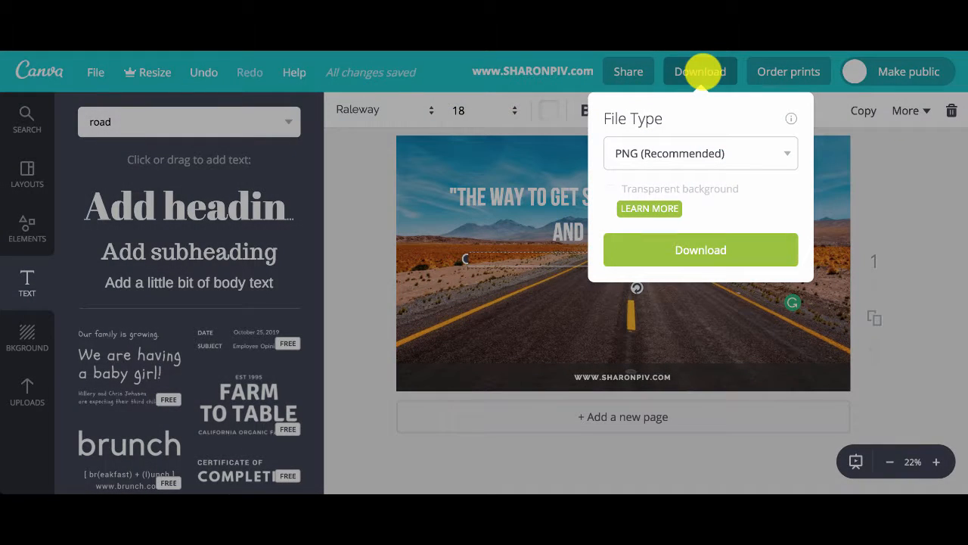
pyautogui.click(707, 248)
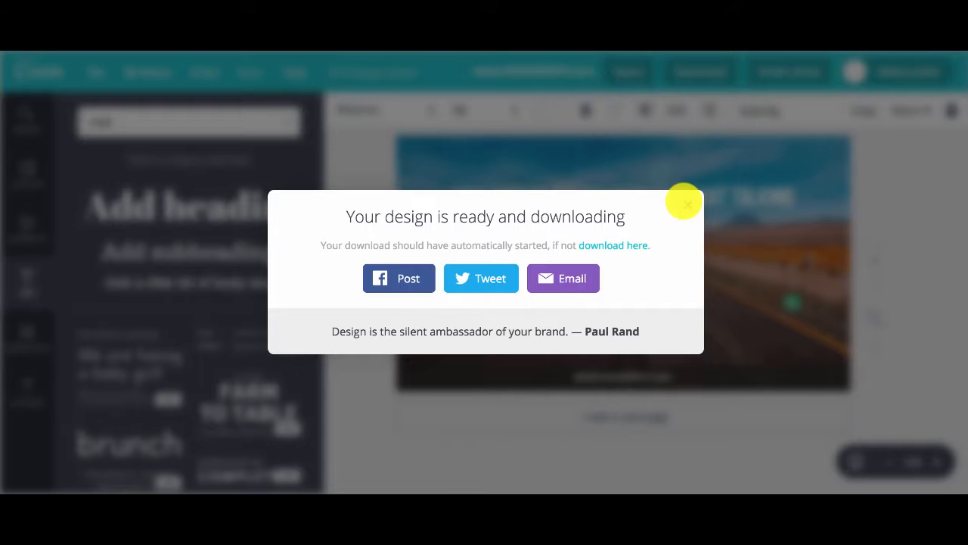
pyautogui.click(687, 204)
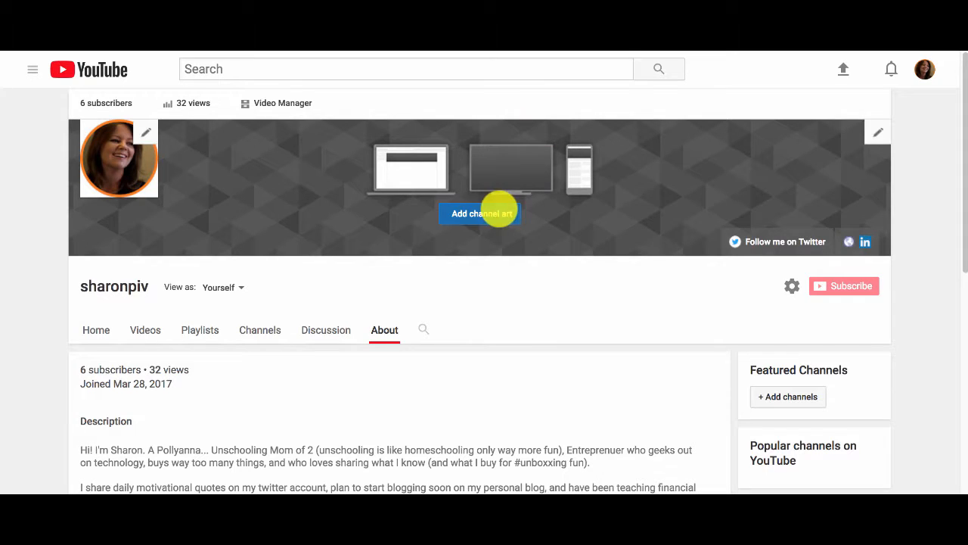
# - Switch to the YouTube channel page and upload the downloaded PNG as channel art to preview it
pyautogui.click(499, 211)
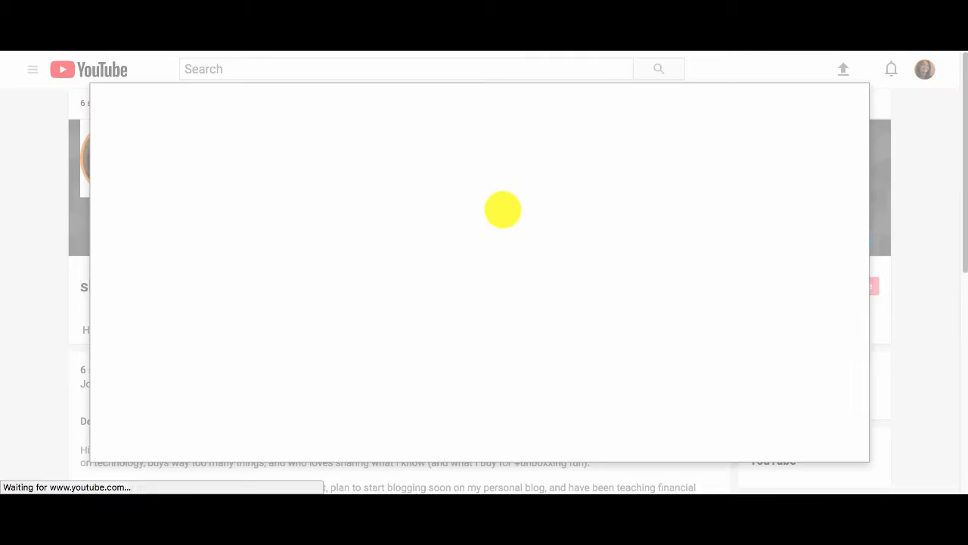
pyautogui.click(480, 310)
pyautogui.doubleClick(371, 123)
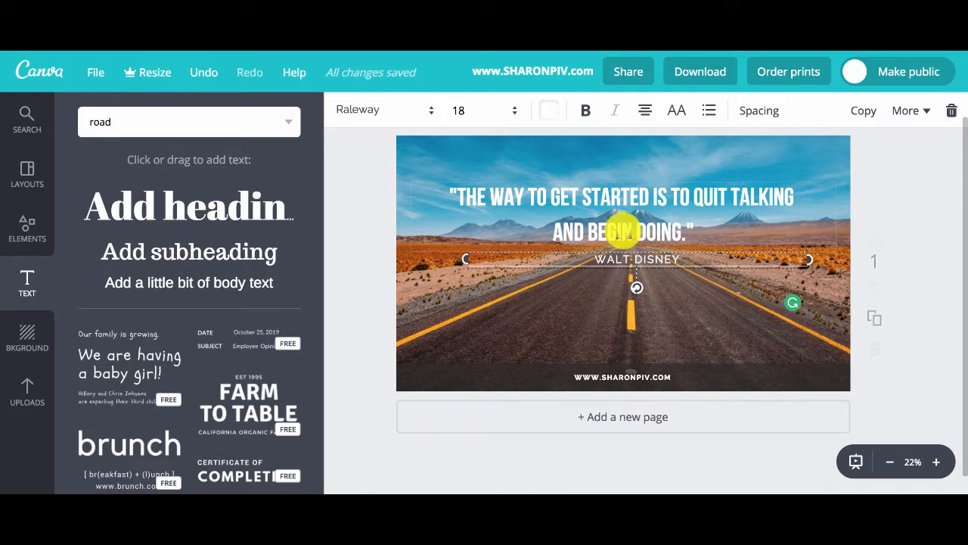
# - Return to Canva, move the quote down to the vertical centre of the page and tighten its line spacing
pyautogui.click(621, 182)
pyautogui.moveTo(620, 182); pyautogui.dragTo(622, 223)
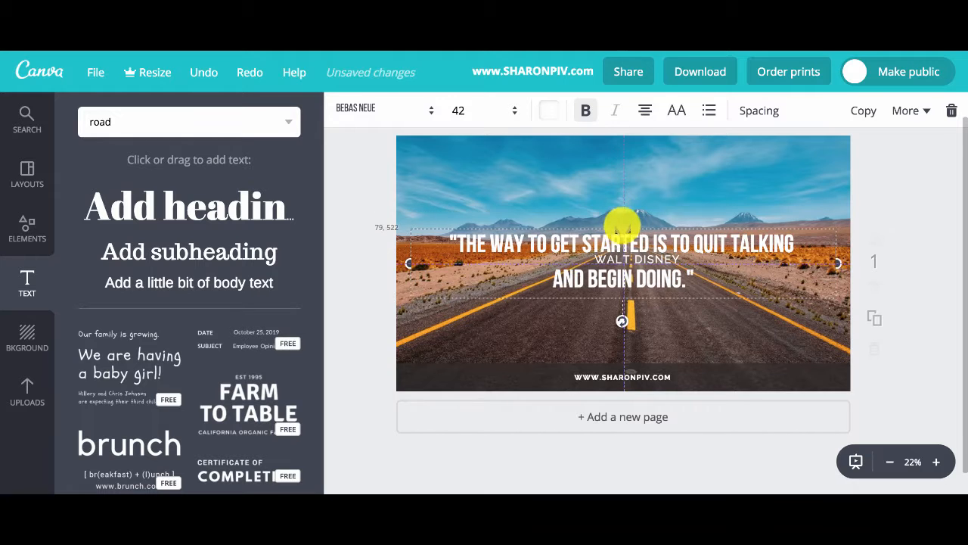
pyautogui.click(760, 111)
pyautogui.moveTo(679, 186); pyautogui.dragTo(655, 186)
# - Send the quote behind the WALT DISNEY line and move that line just below the quote
pyautogui.click(926, 111)
pyautogui.click(884, 156)
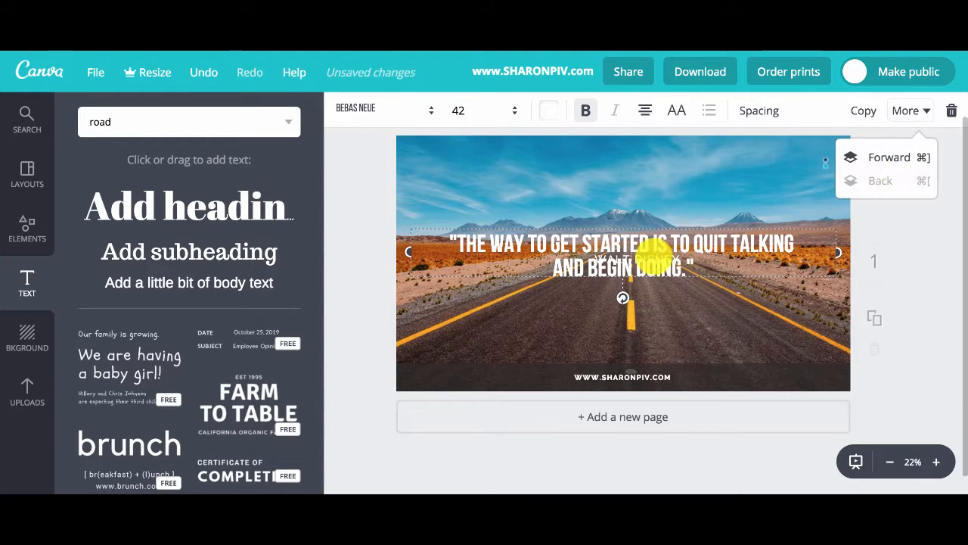
pyautogui.click(655, 261)
pyautogui.moveTo(666, 266); pyautogui.dragTo(692, 298)
pyautogui.click(684, 72)
pyautogui.click(724, 258)
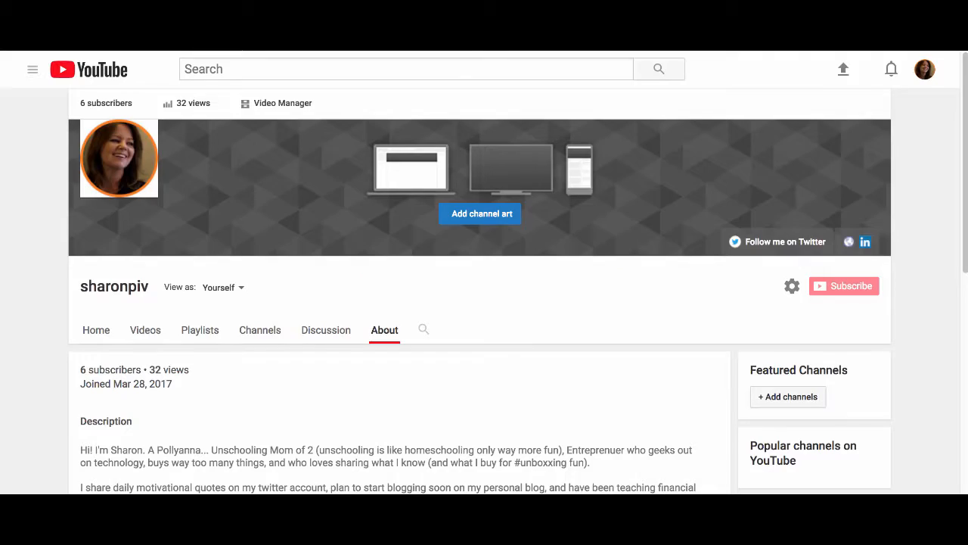
pyautogui.click(509, 212)
pyautogui.click(439, 318)
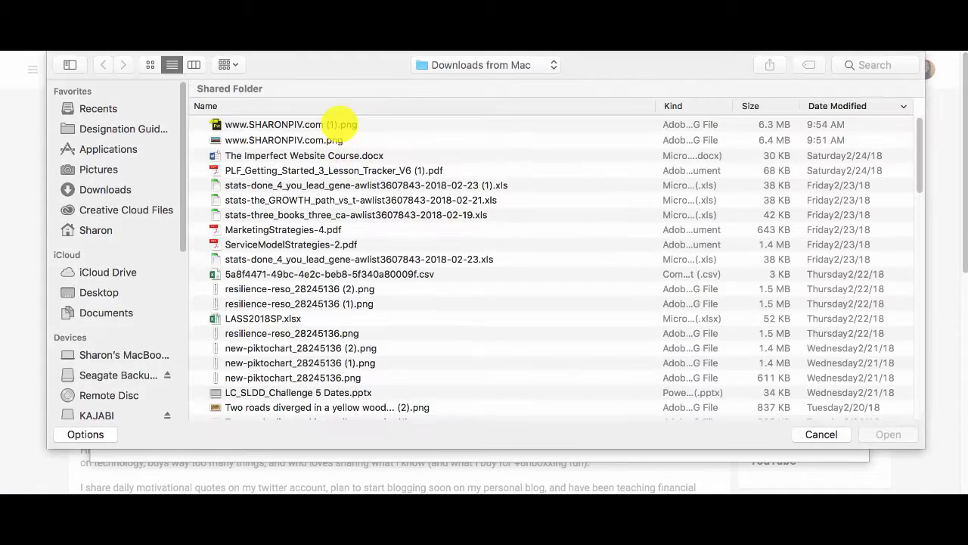
pyautogui.doubleClick(335, 125)
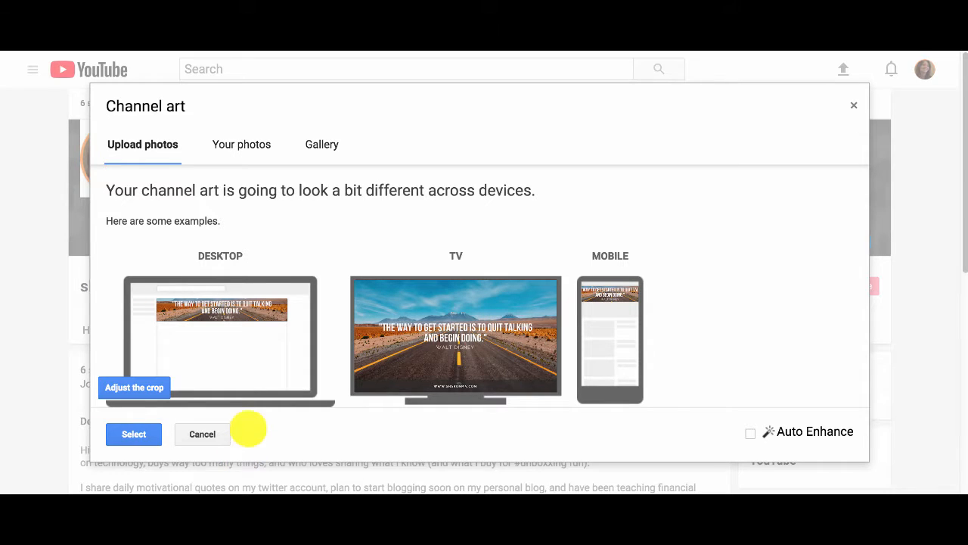
pyautogui.click(134, 434)
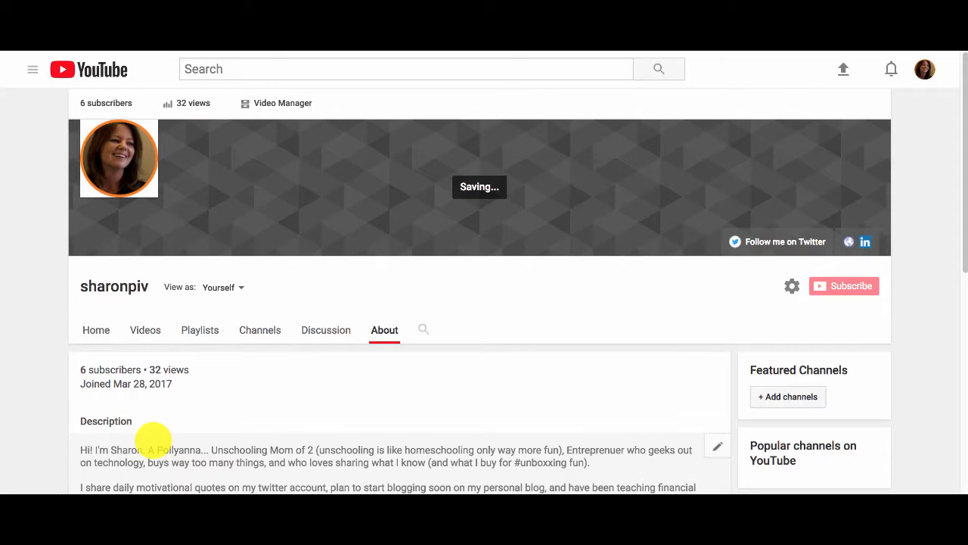